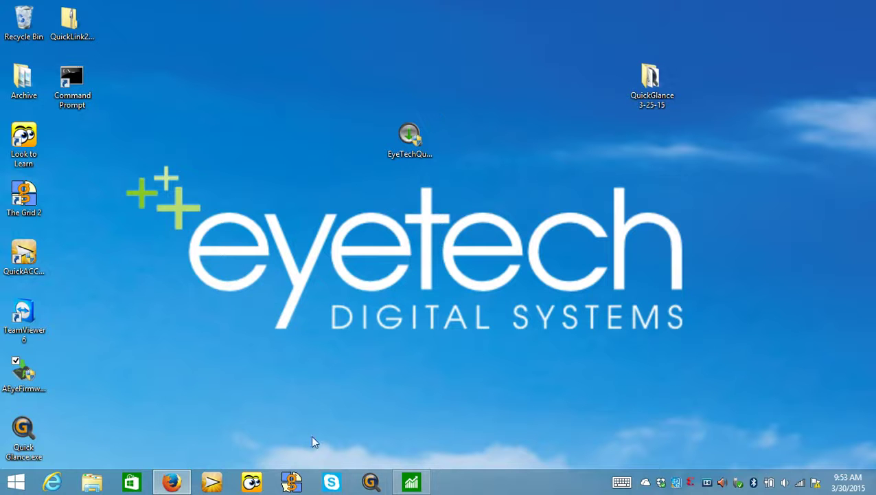
# Launch The Grid 2 from its taskbar icon.
pyautogui.click(290, 482)
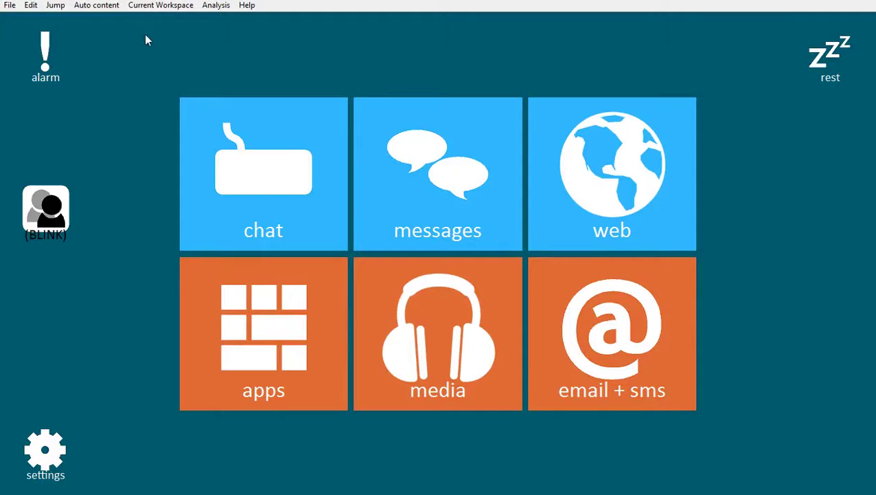
# Open User Settings to the Eye gaze options under Input settings.
pyautogui.click(32, 6)
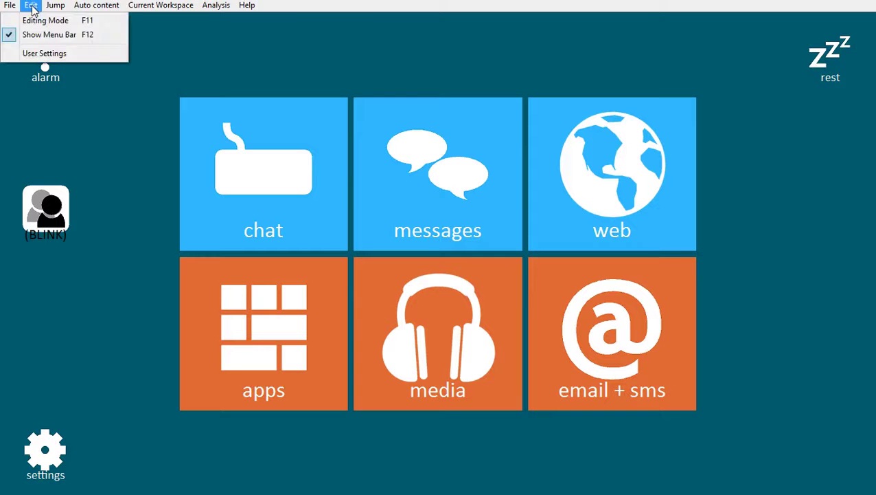
pyautogui.click(44, 53)
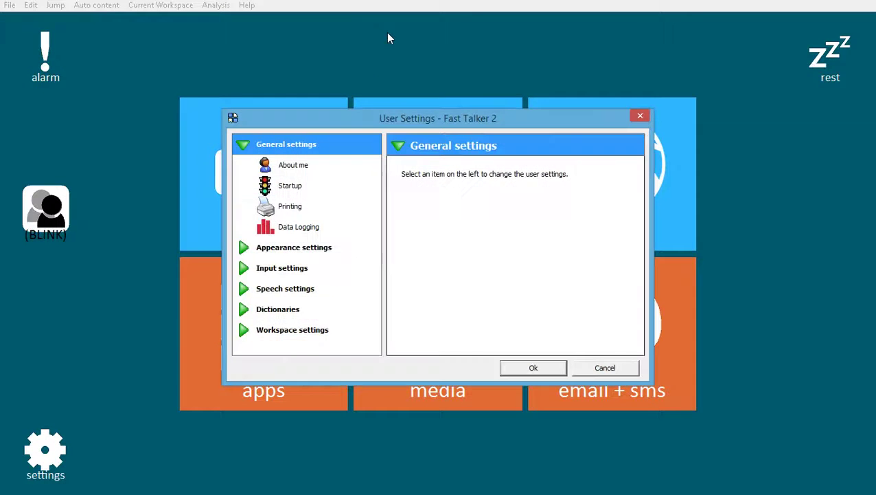
pyautogui.click(294, 273)
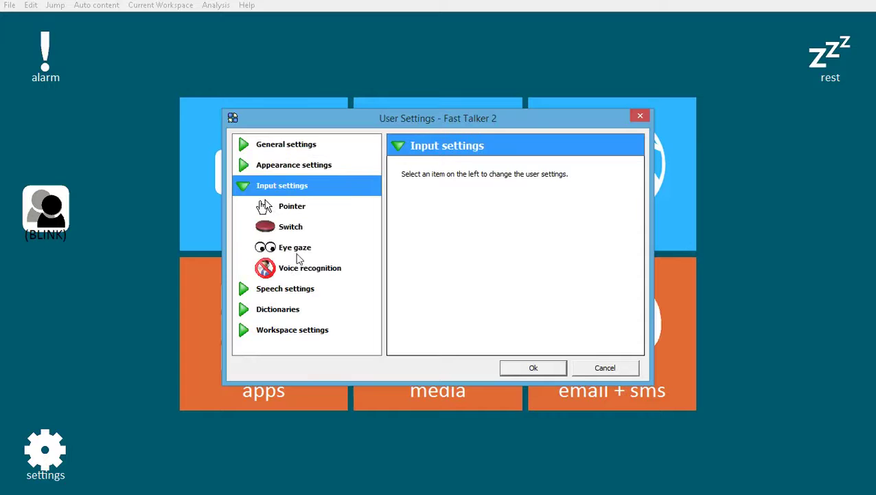
pyautogui.click(300, 253)
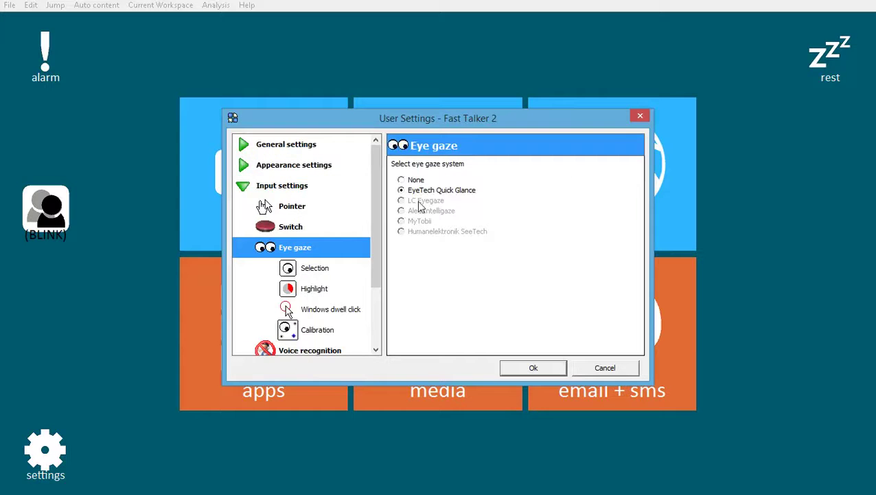
# Review the Selection, Highlight, Windows dwell click and Calibration settings, then confirm with Ok.
pyautogui.click(311, 272)
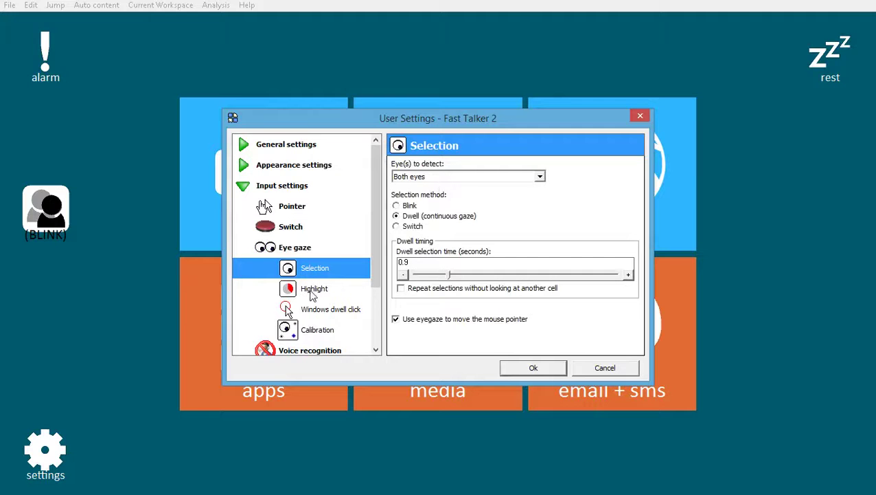
pyautogui.click(312, 292)
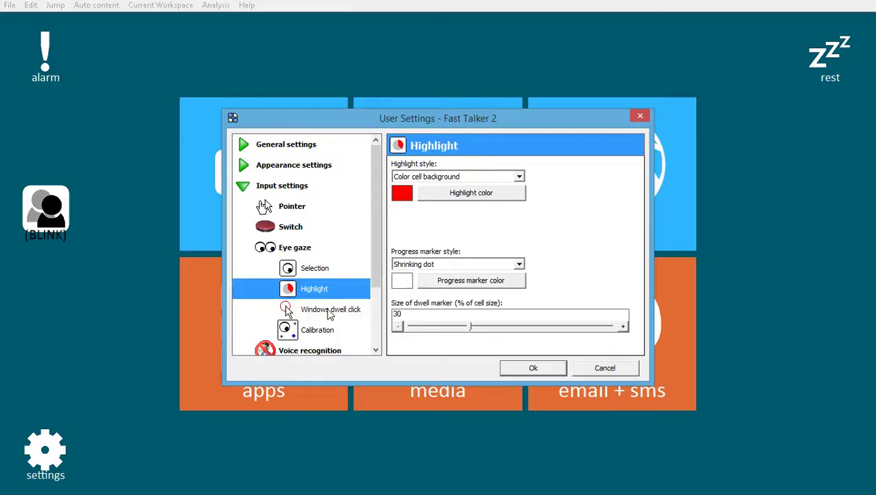
pyautogui.click(329, 312)
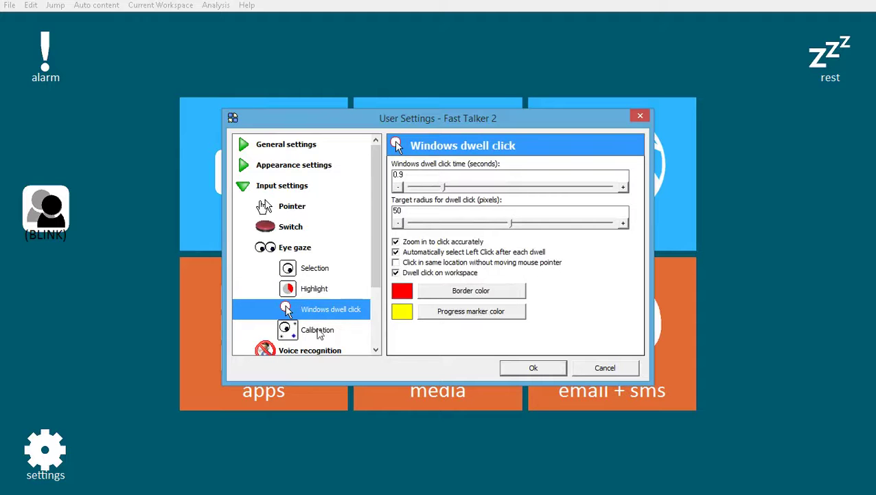
pyautogui.click(321, 272)
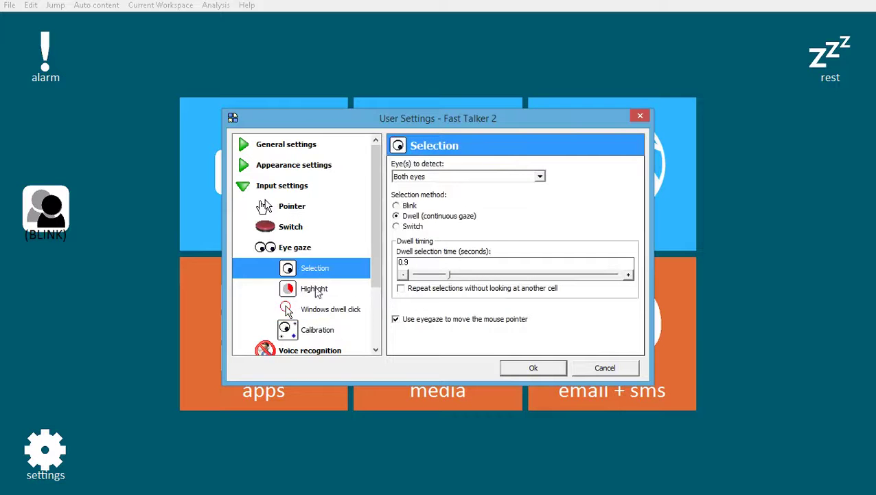
pyautogui.click(318, 290)
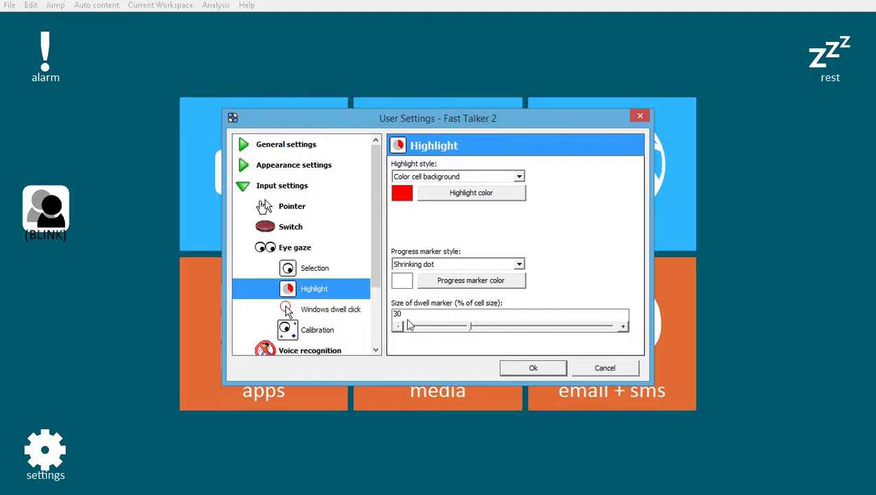
pyautogui.click(318, 329)
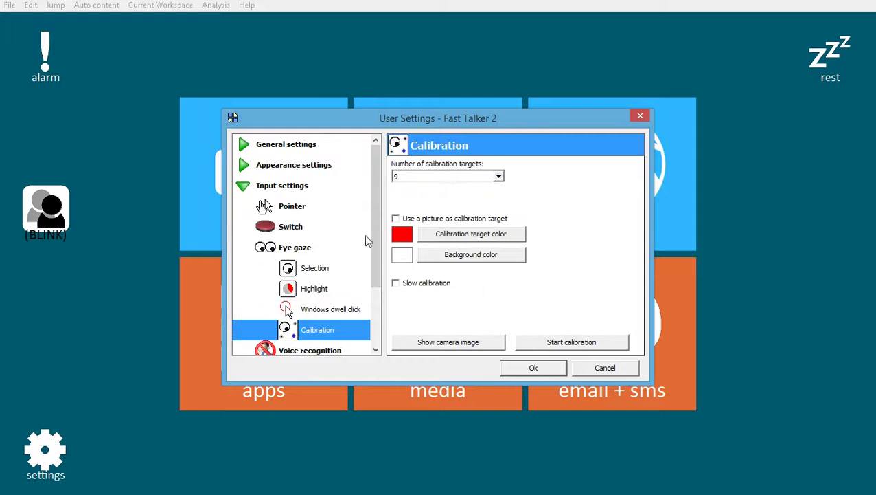
pyautogui.click(535, 368)
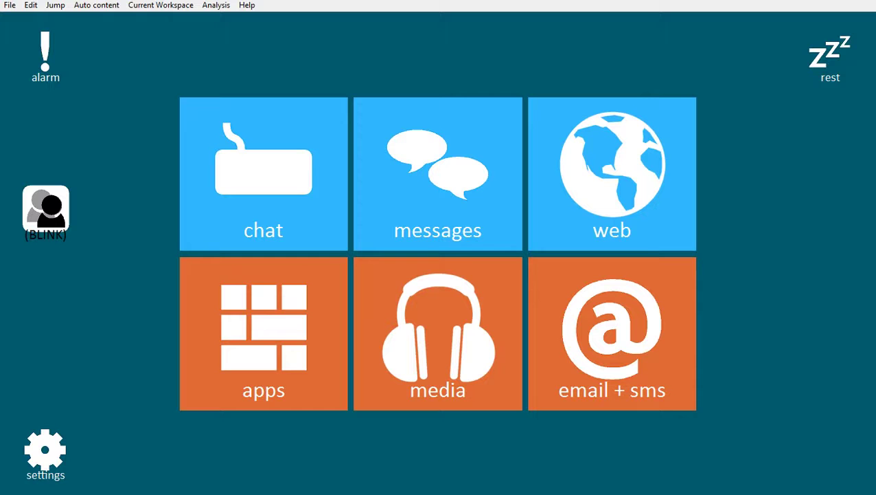
# Go to the settings page and start eye gaze calibration.
pyautogui.click(51, 459)
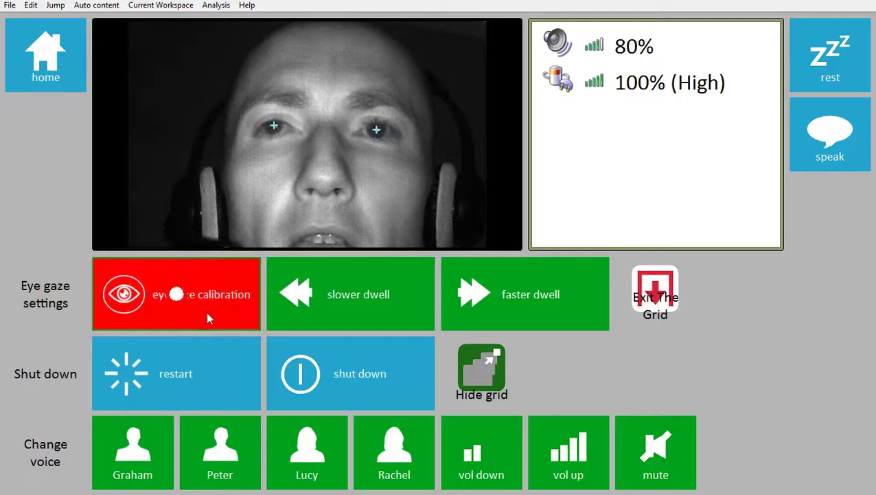
pyautogui.moveTo(203, 294)
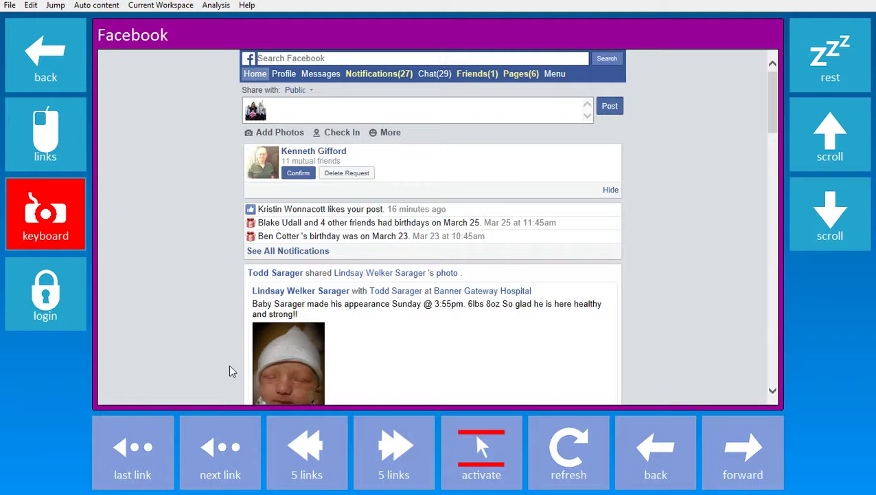
# List the Facebook page's links as tiles, return to the page, and scroll the feed down.
pyautogui.press('space')
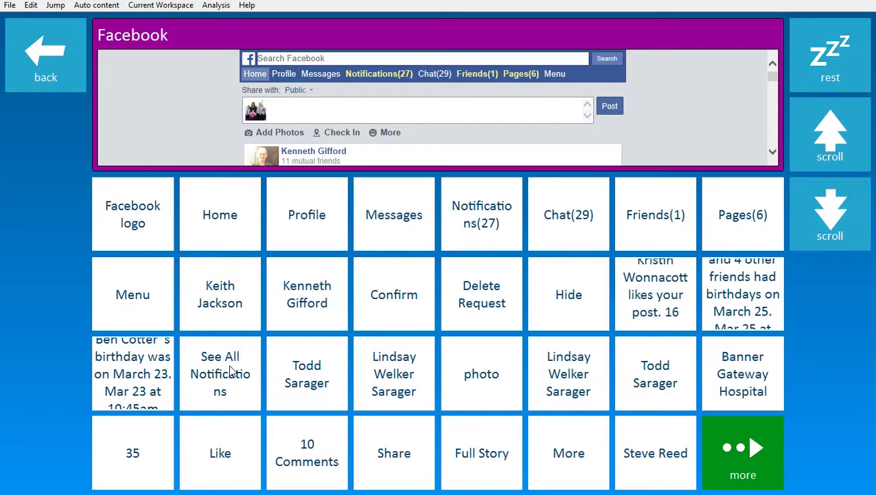
pyautogui.click(479, 138)
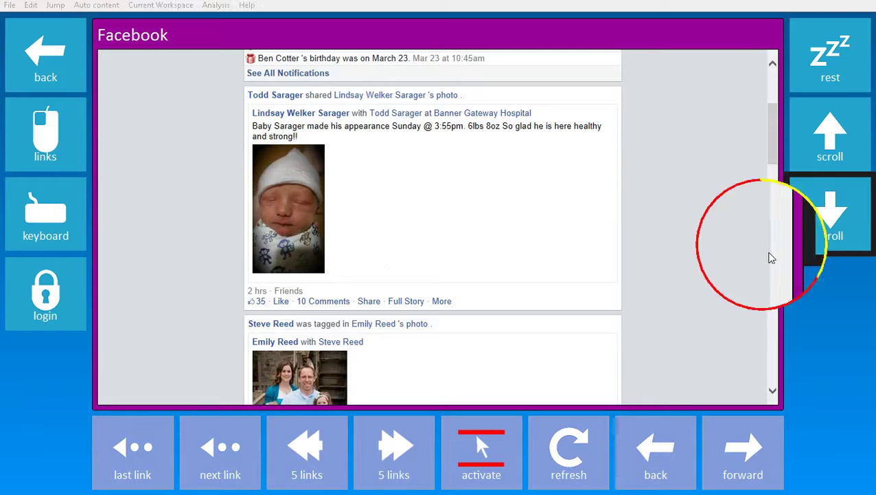
pyautogui.click(778, 255)
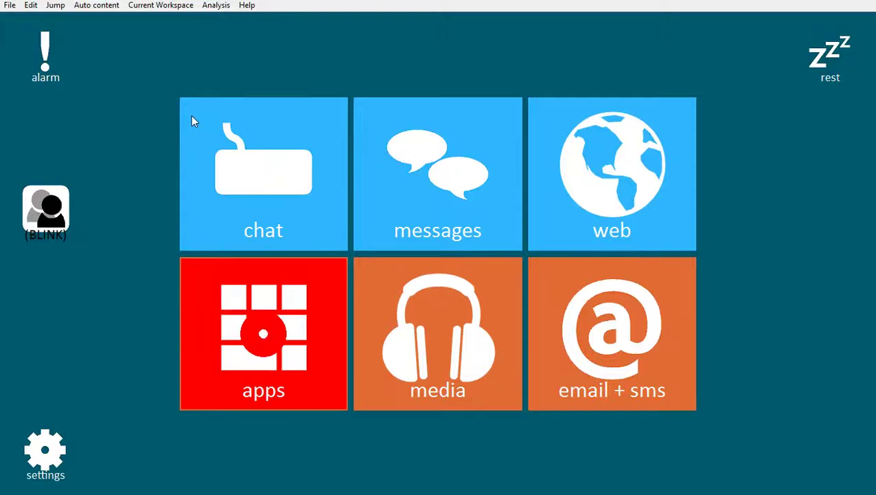
# Dock The Grid as a right-side mouse-control strip via the Apps page's Windows cell.
pyautogui.press('space')
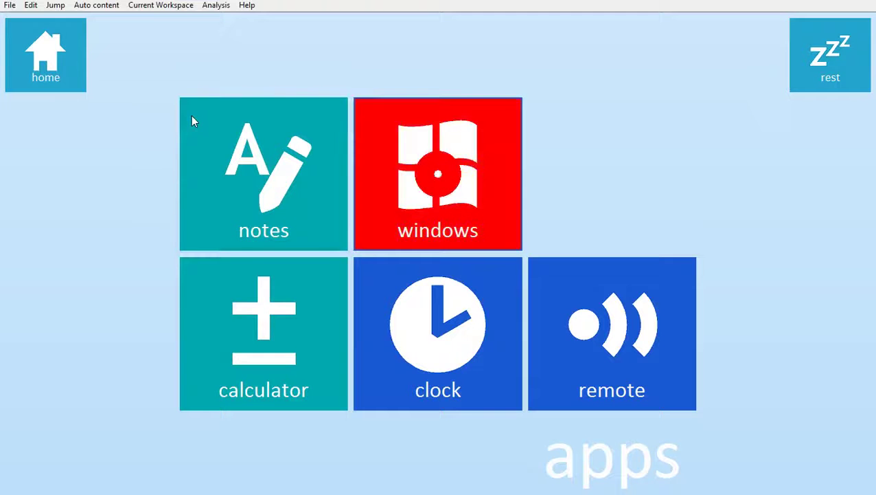
pyautogui.press('space')
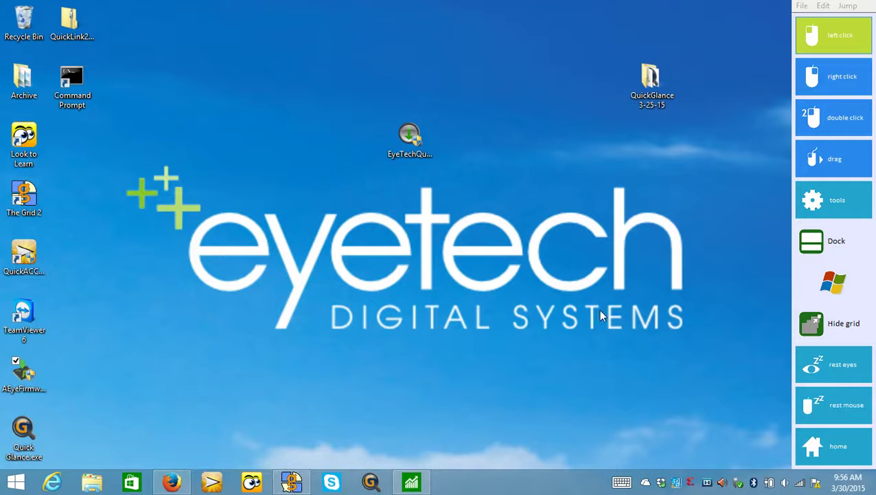
# From the Start screen, open the Money app and its tax proposals headline article.
pyautogui.press('super')
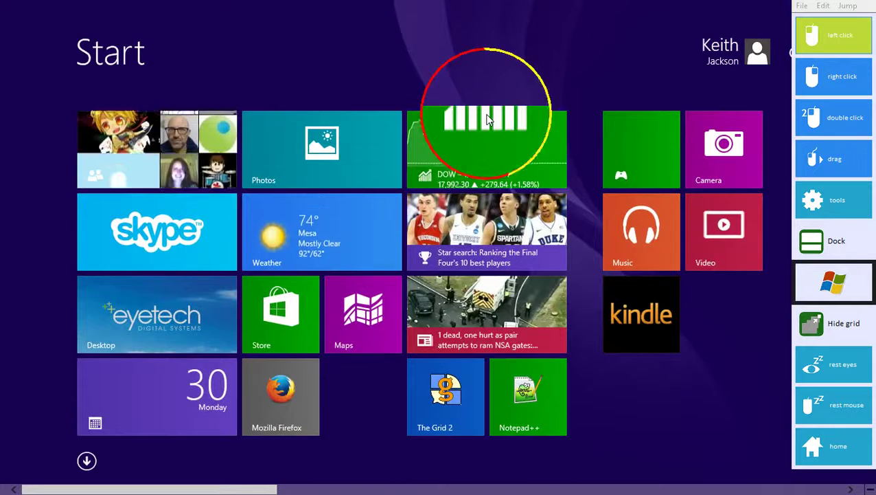
pyautogui.click(498, 135)
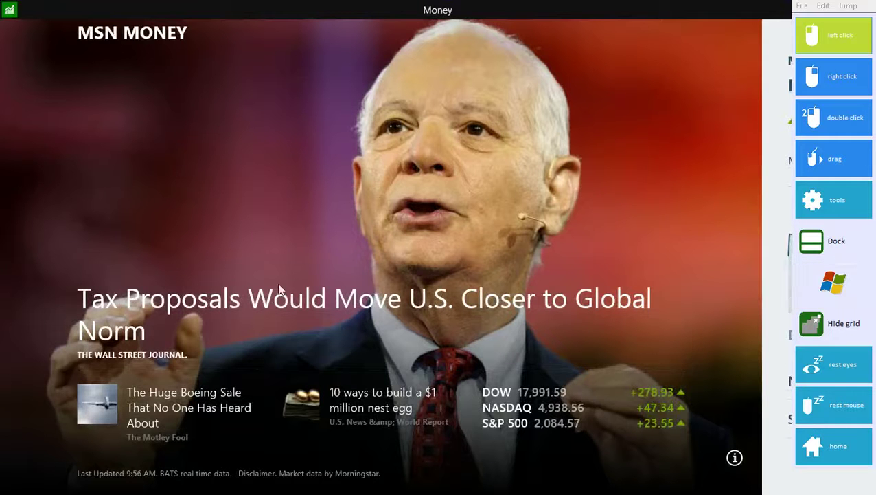
pyautogui.click(242, 325)
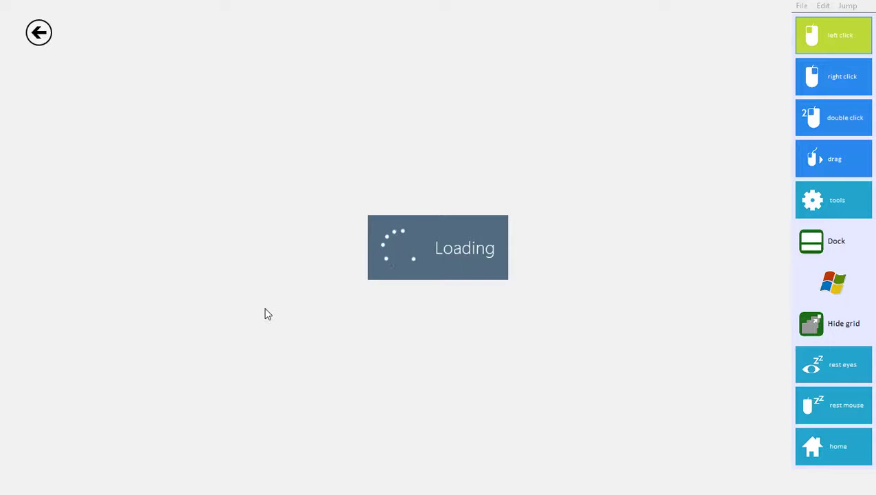